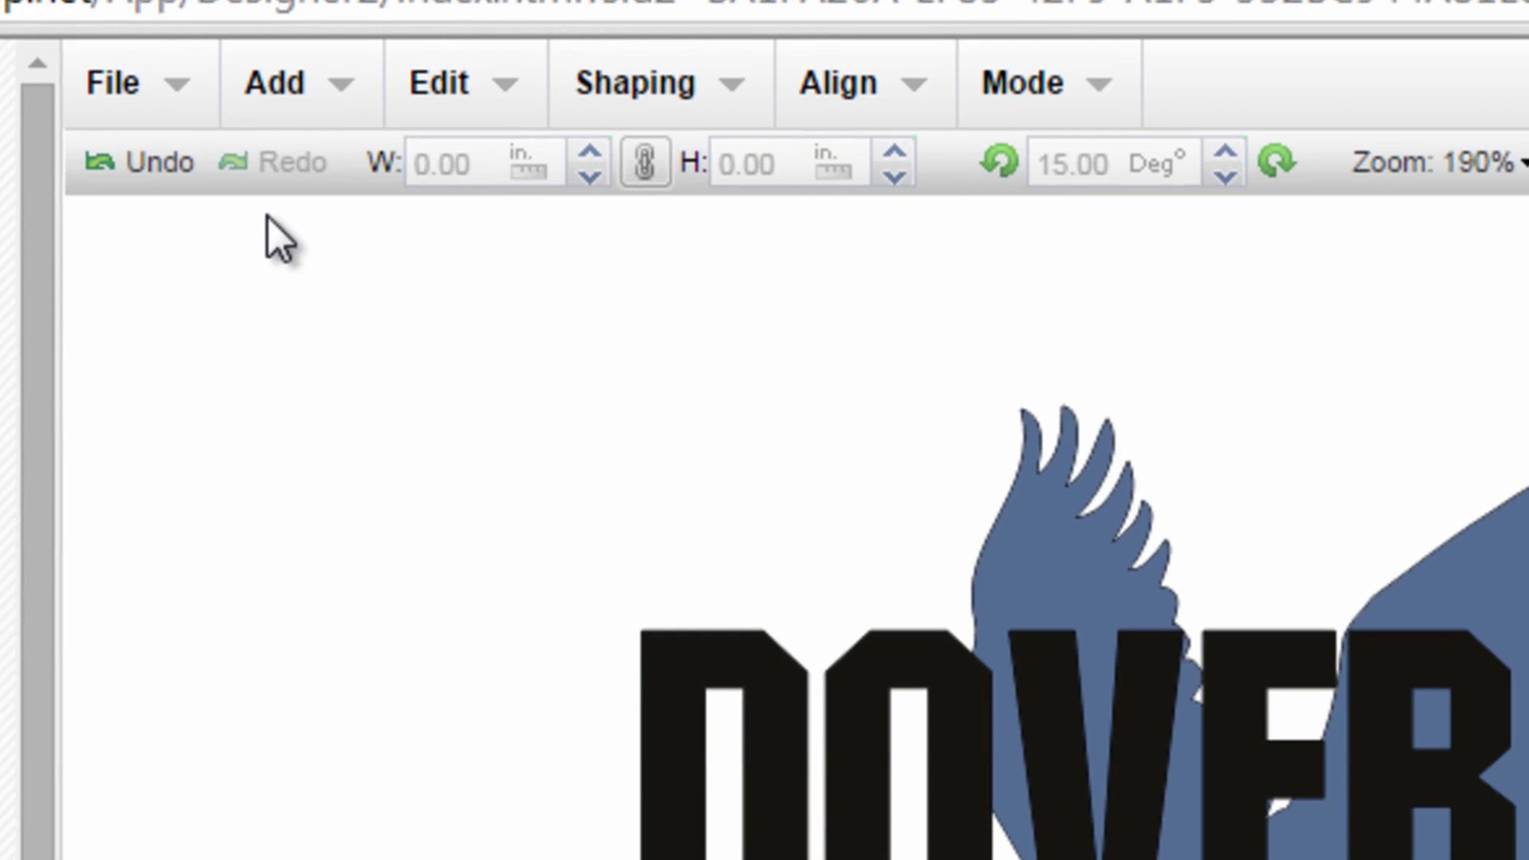
Export the design as Dover.plt in Hewlett Packard Graphics Language (.PLT) format.
click(182, 90)
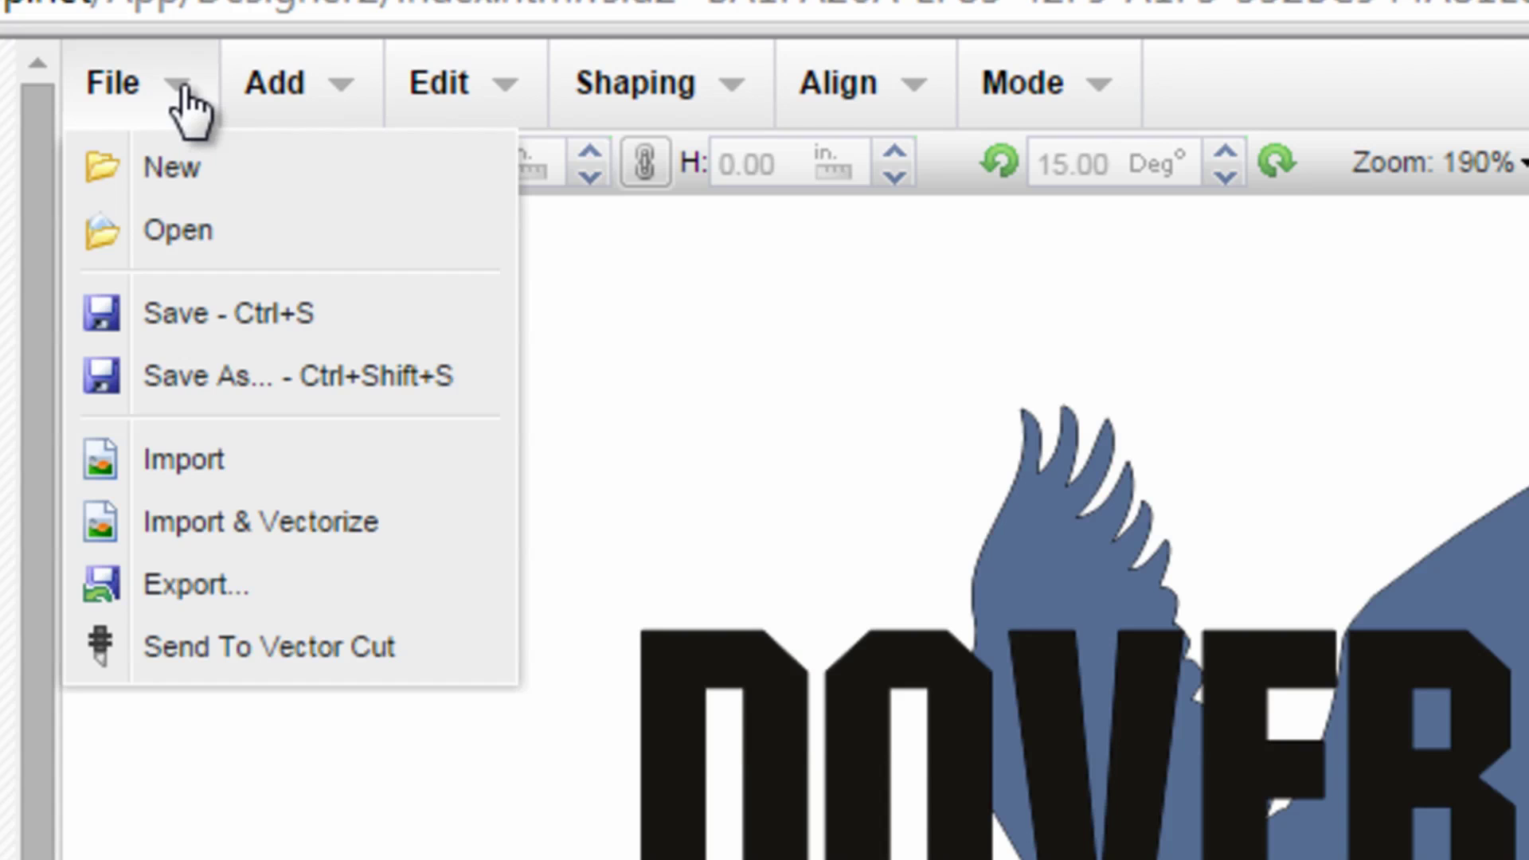
click(189, 585)
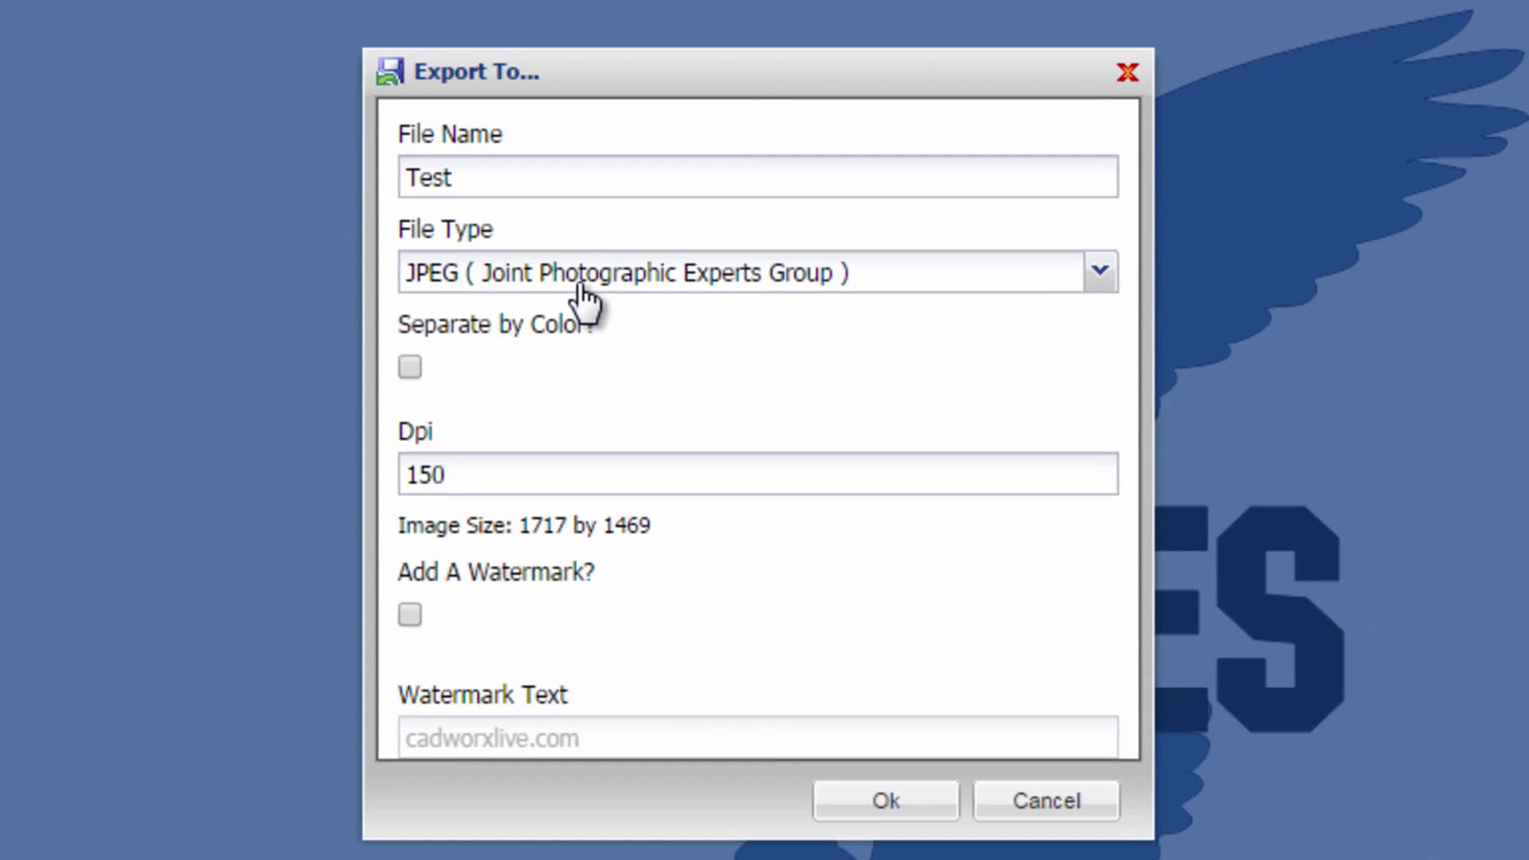
drag(571, 179, 345, 185)
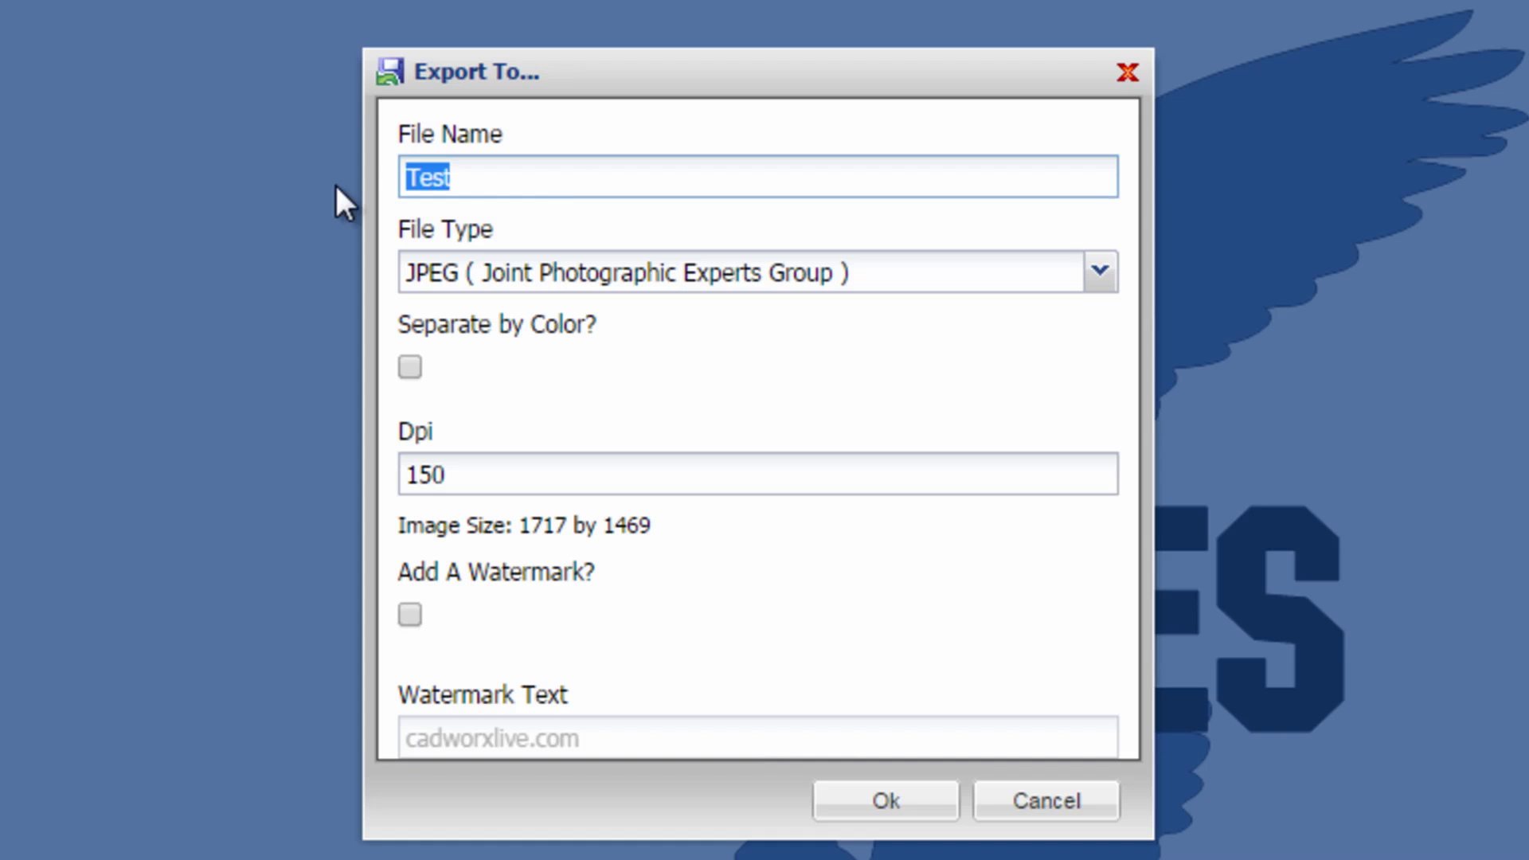
text(Dover)
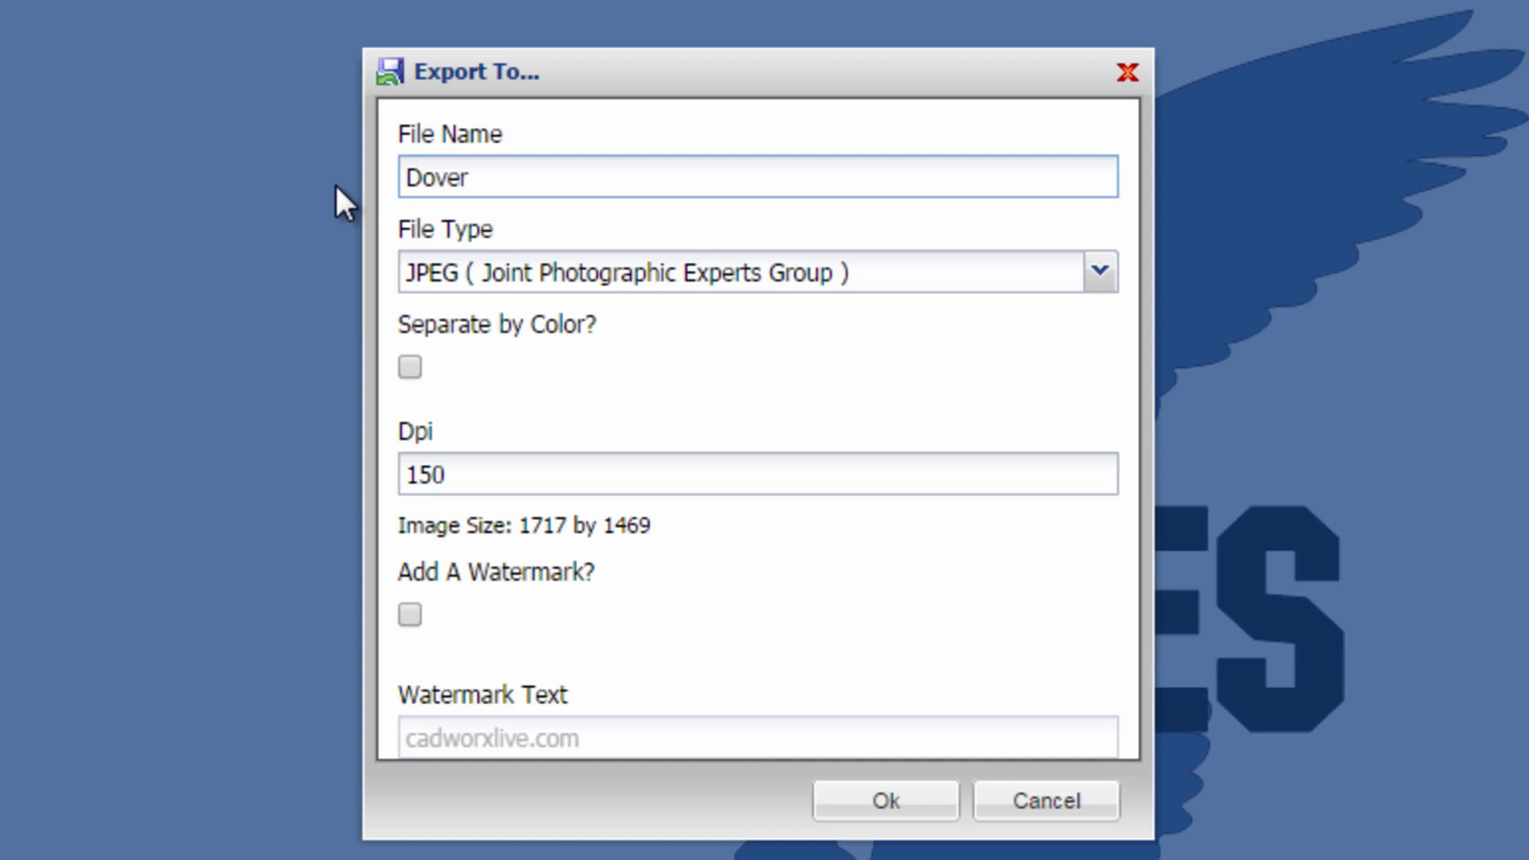
click(580, 282)
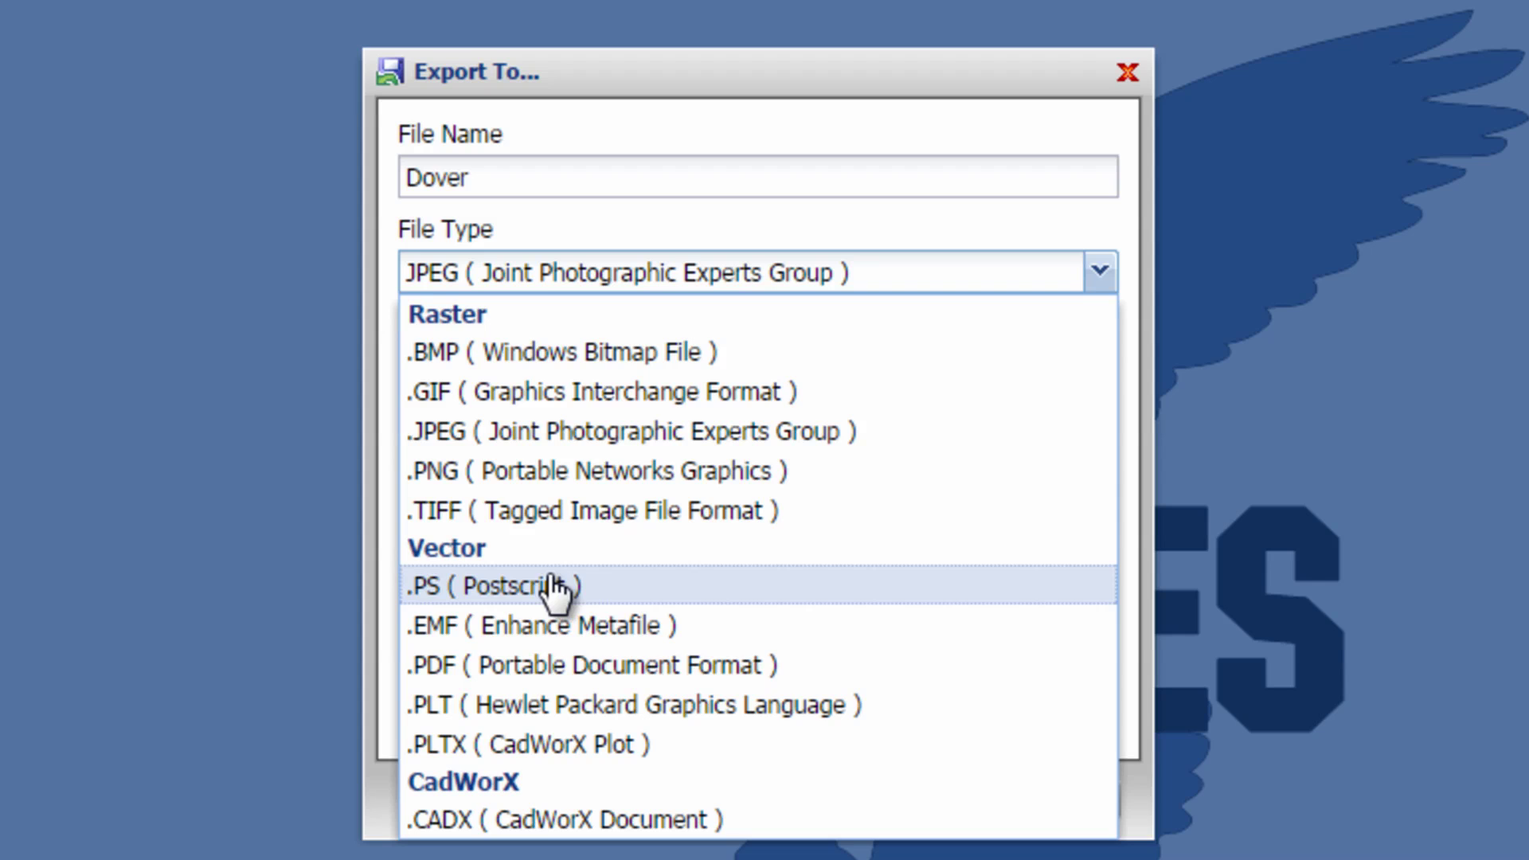
click(562, 711)
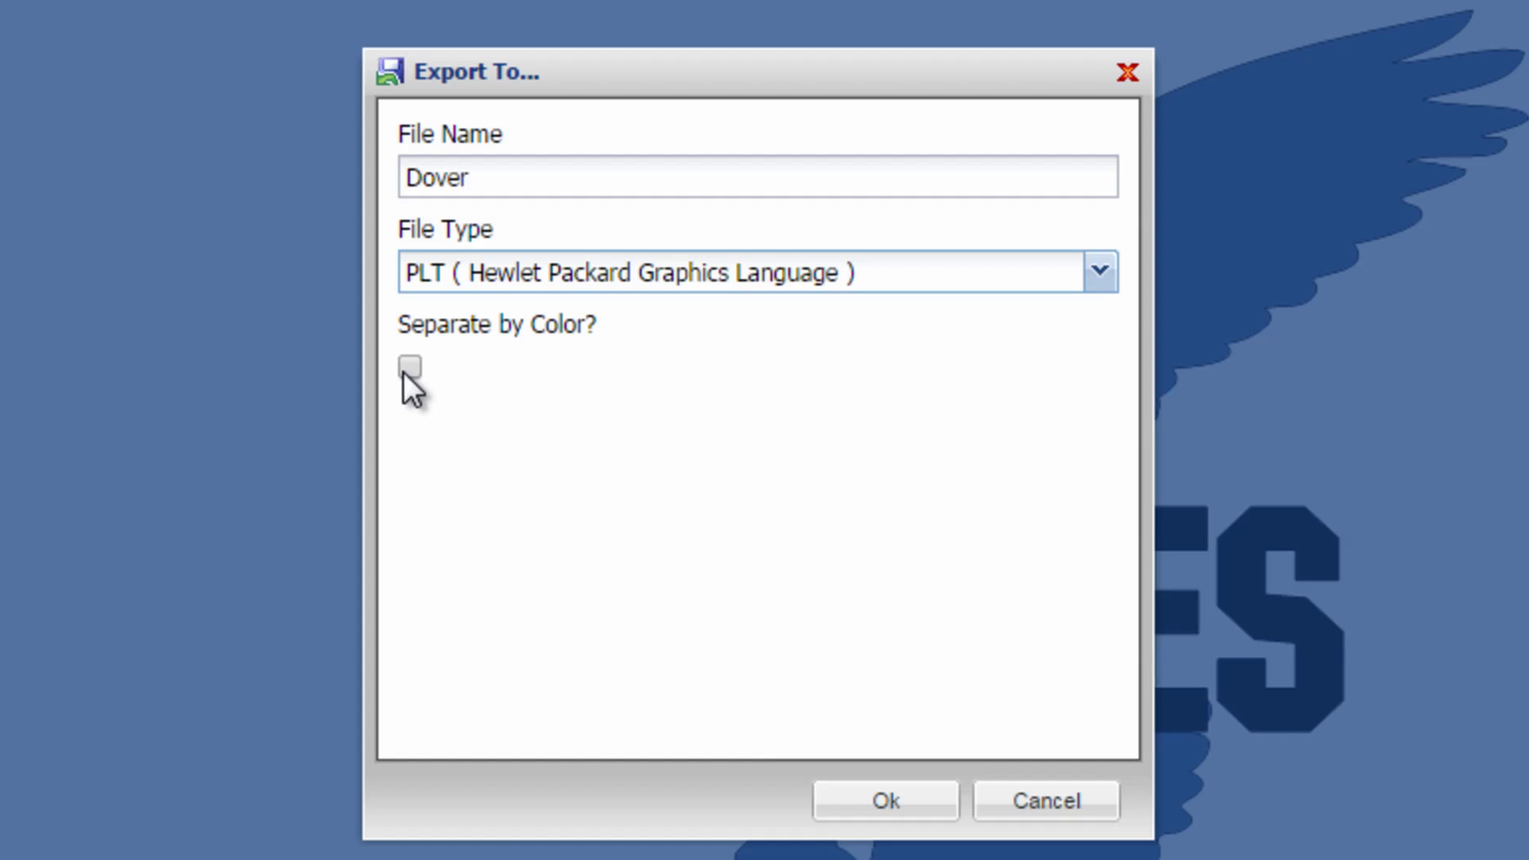
click(888, 803)
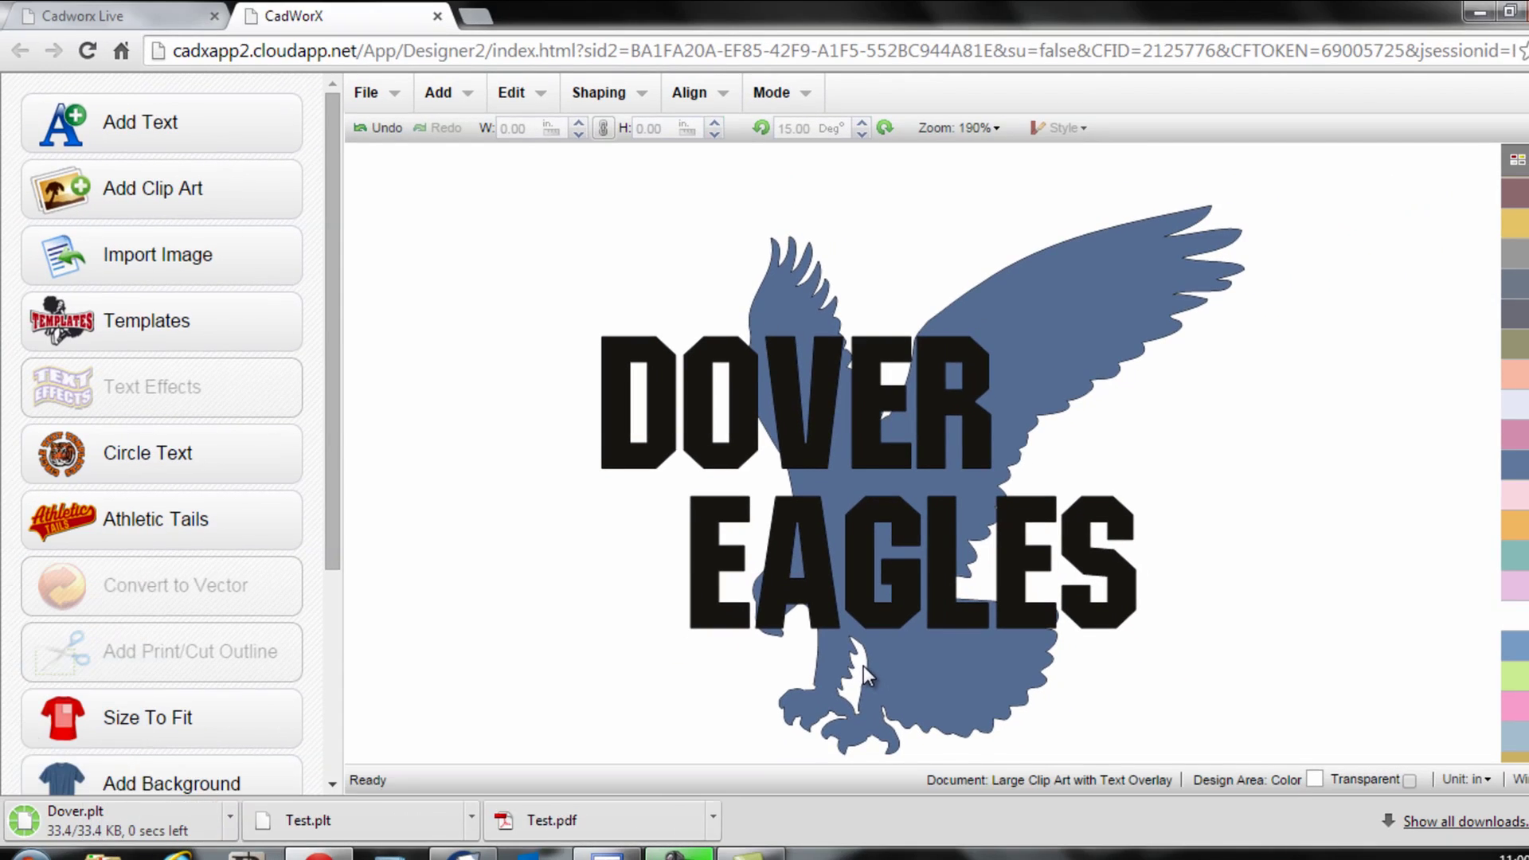
Move the downloaded Dover.plt from Downloads onto the desktop and close the folder.
click(231, 819)
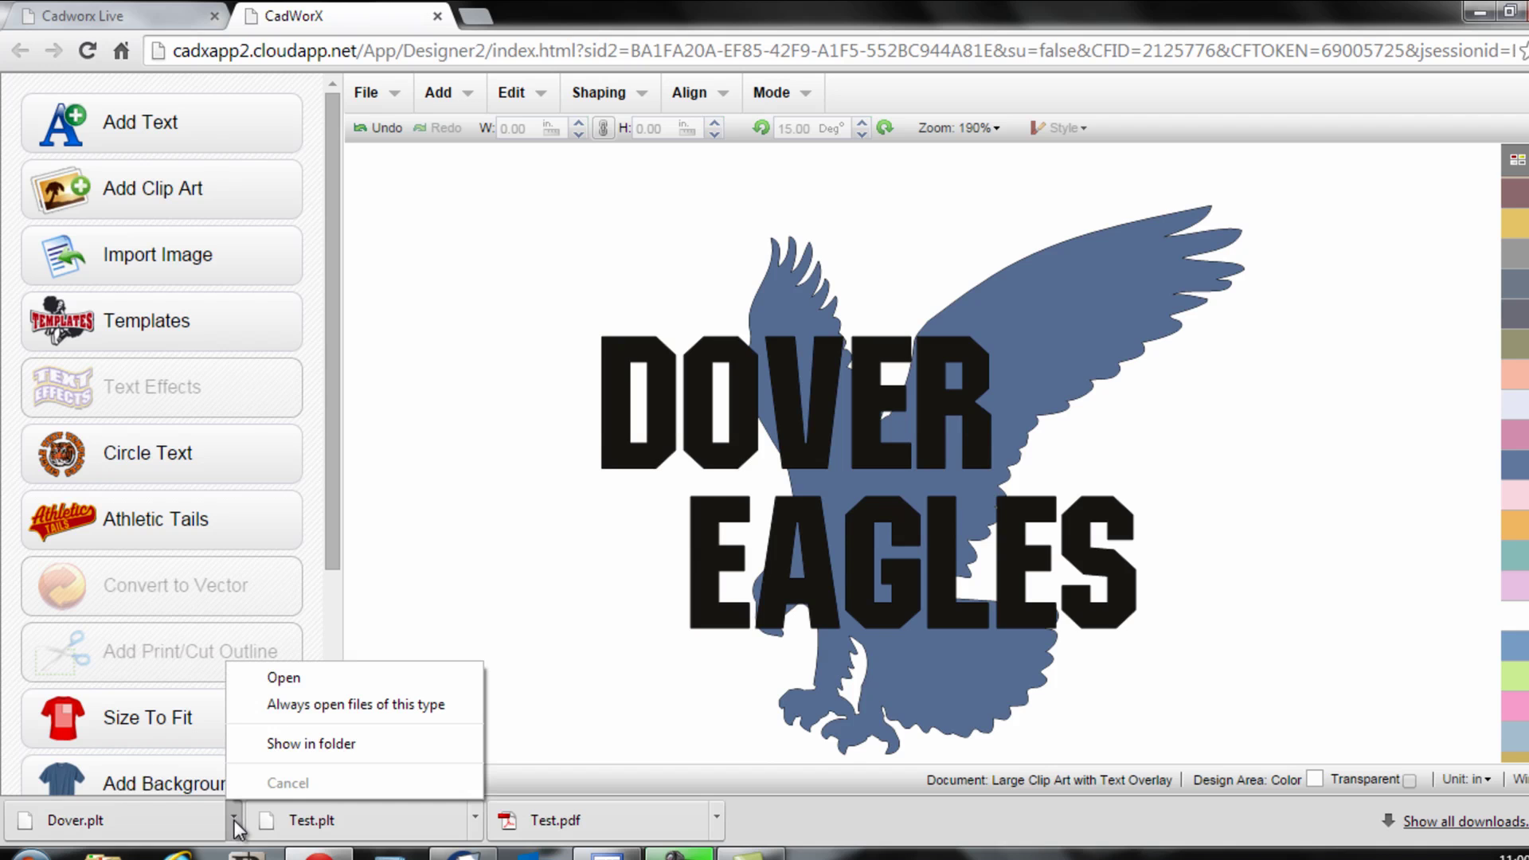
click(308, 747)
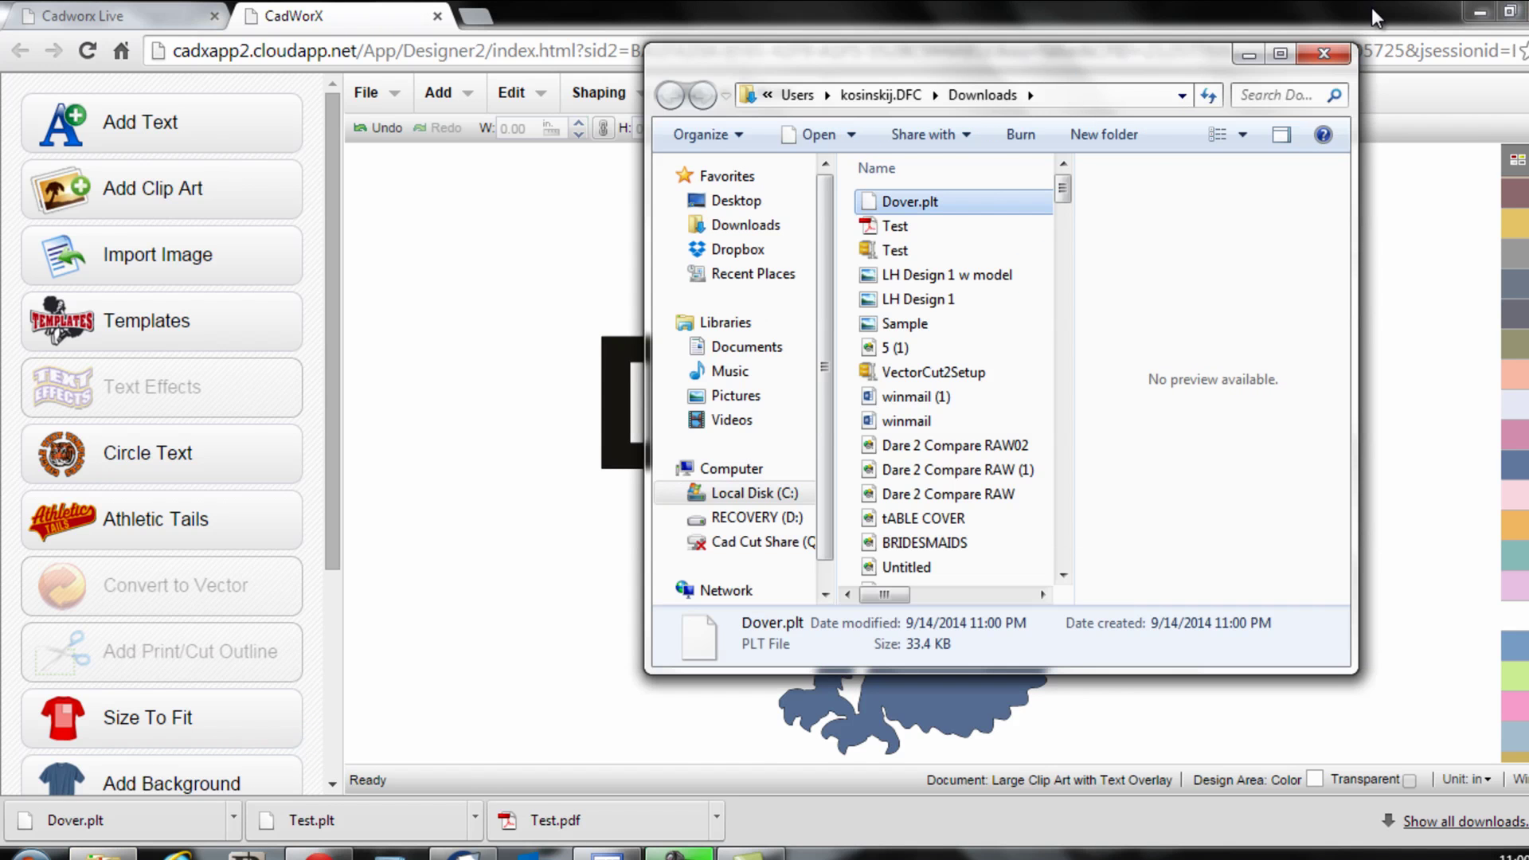
click(1479, 10)
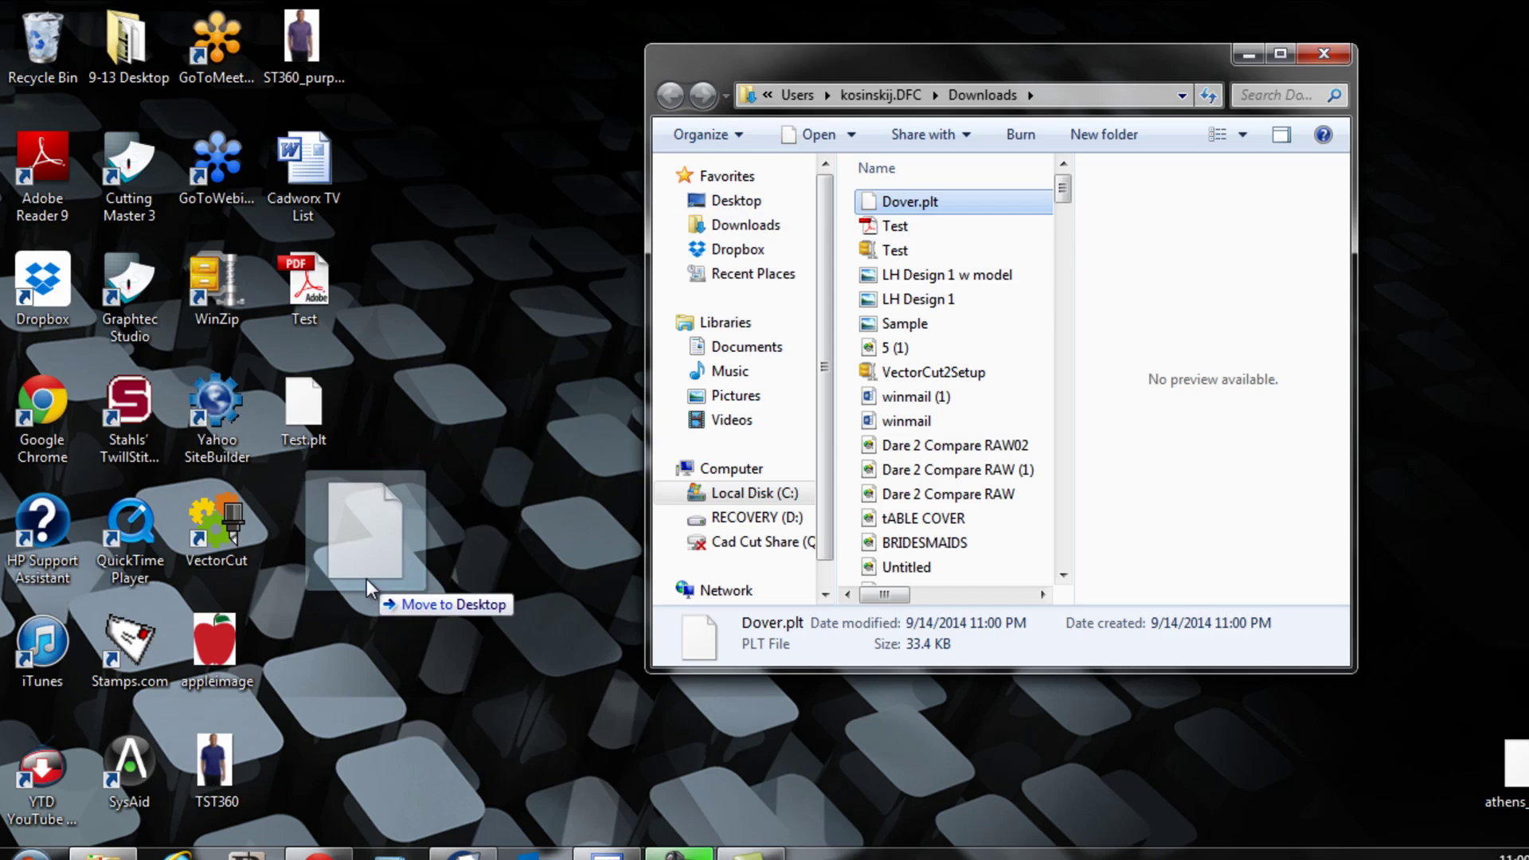
drag(912, 200, 388, 556)
click(1323, 54)
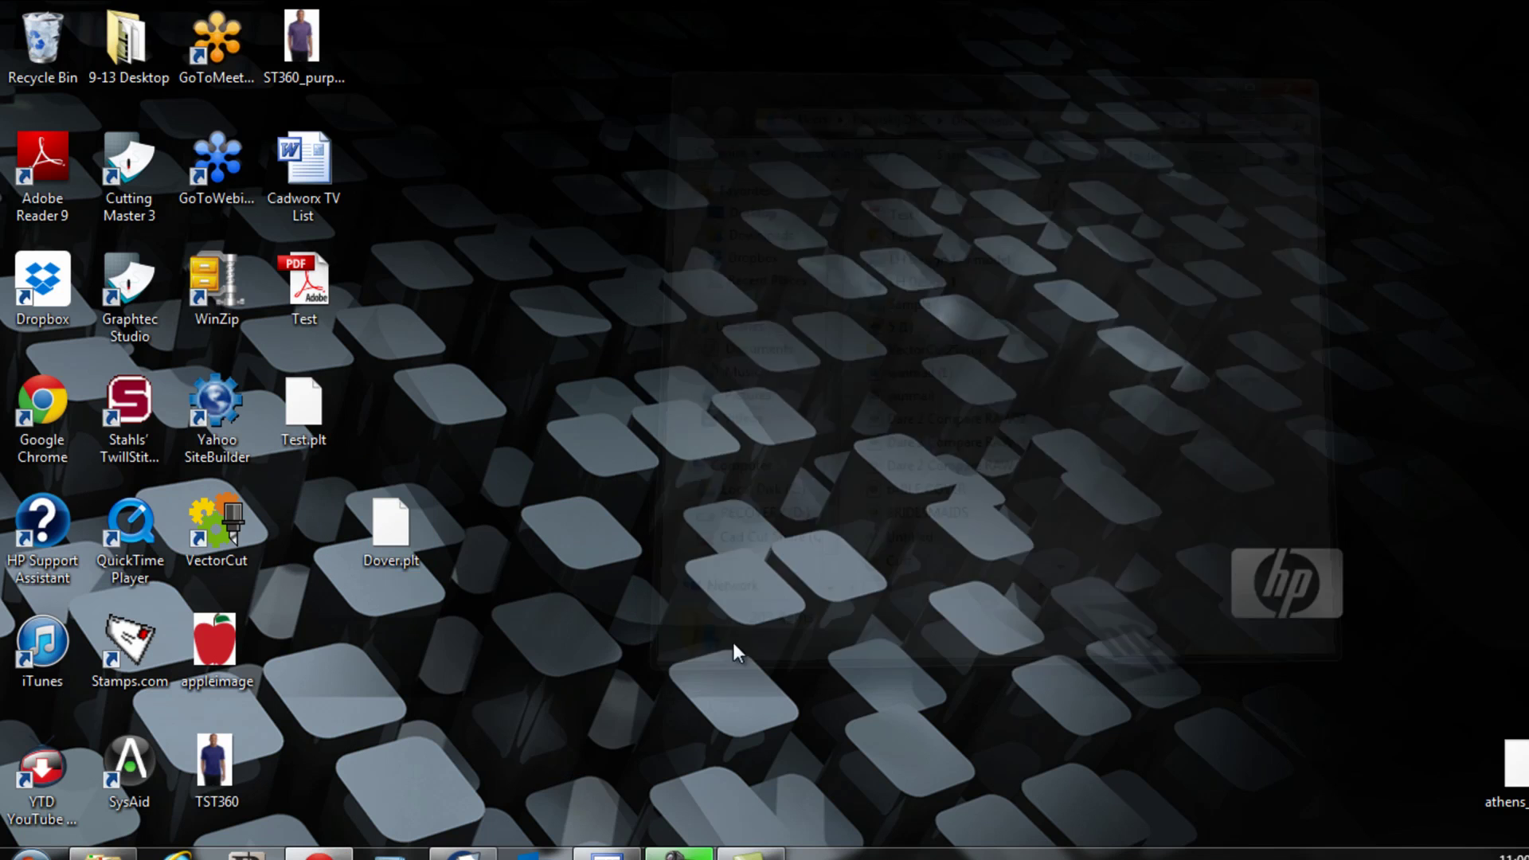
click(678, 855)
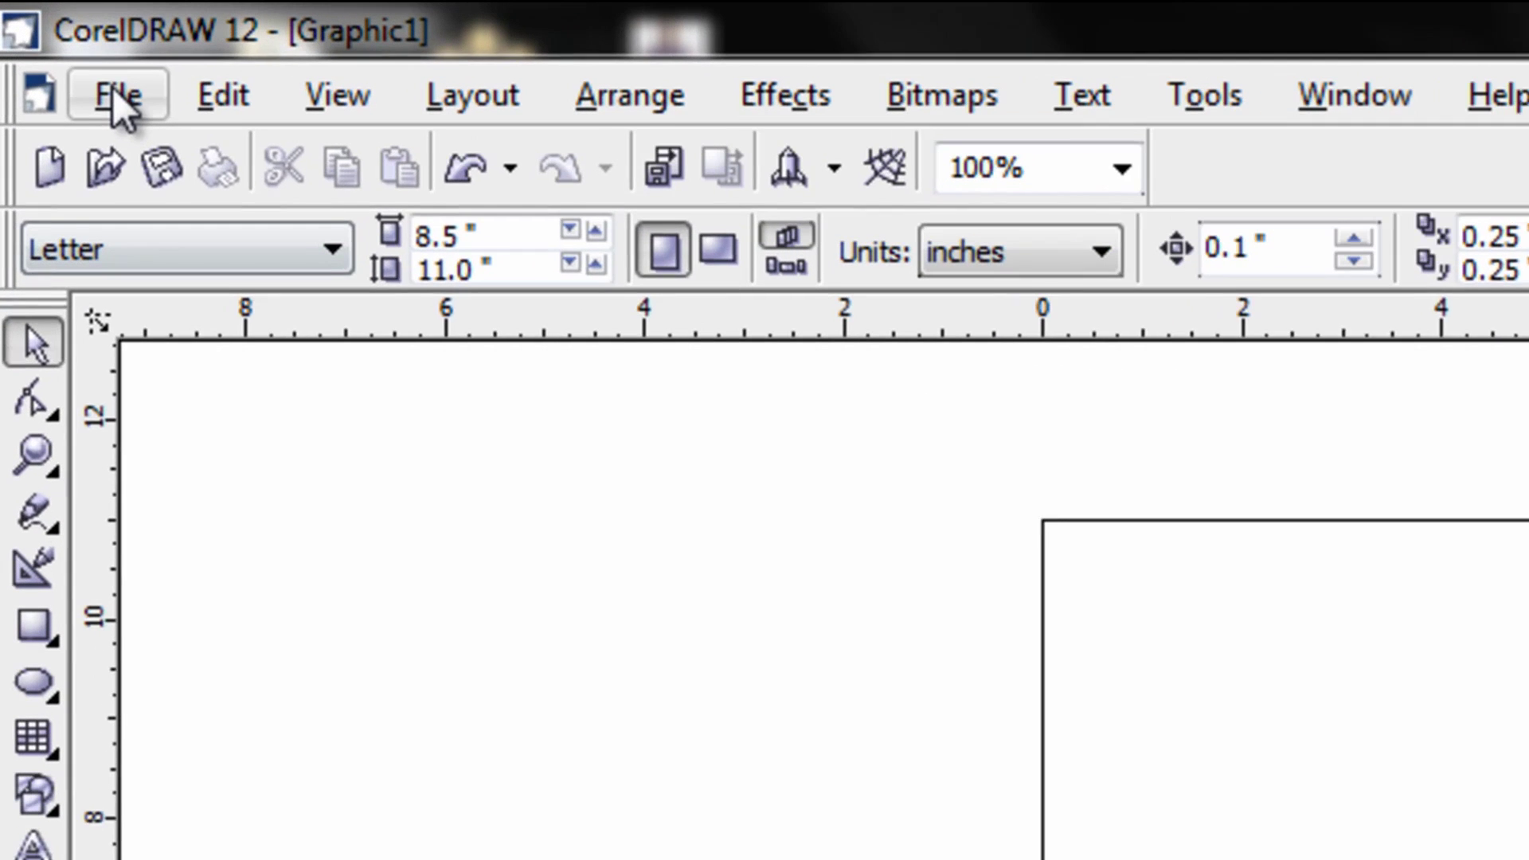
Import Dover.plt from the Desktop into the CorelDRAW page.
click(121, 99)
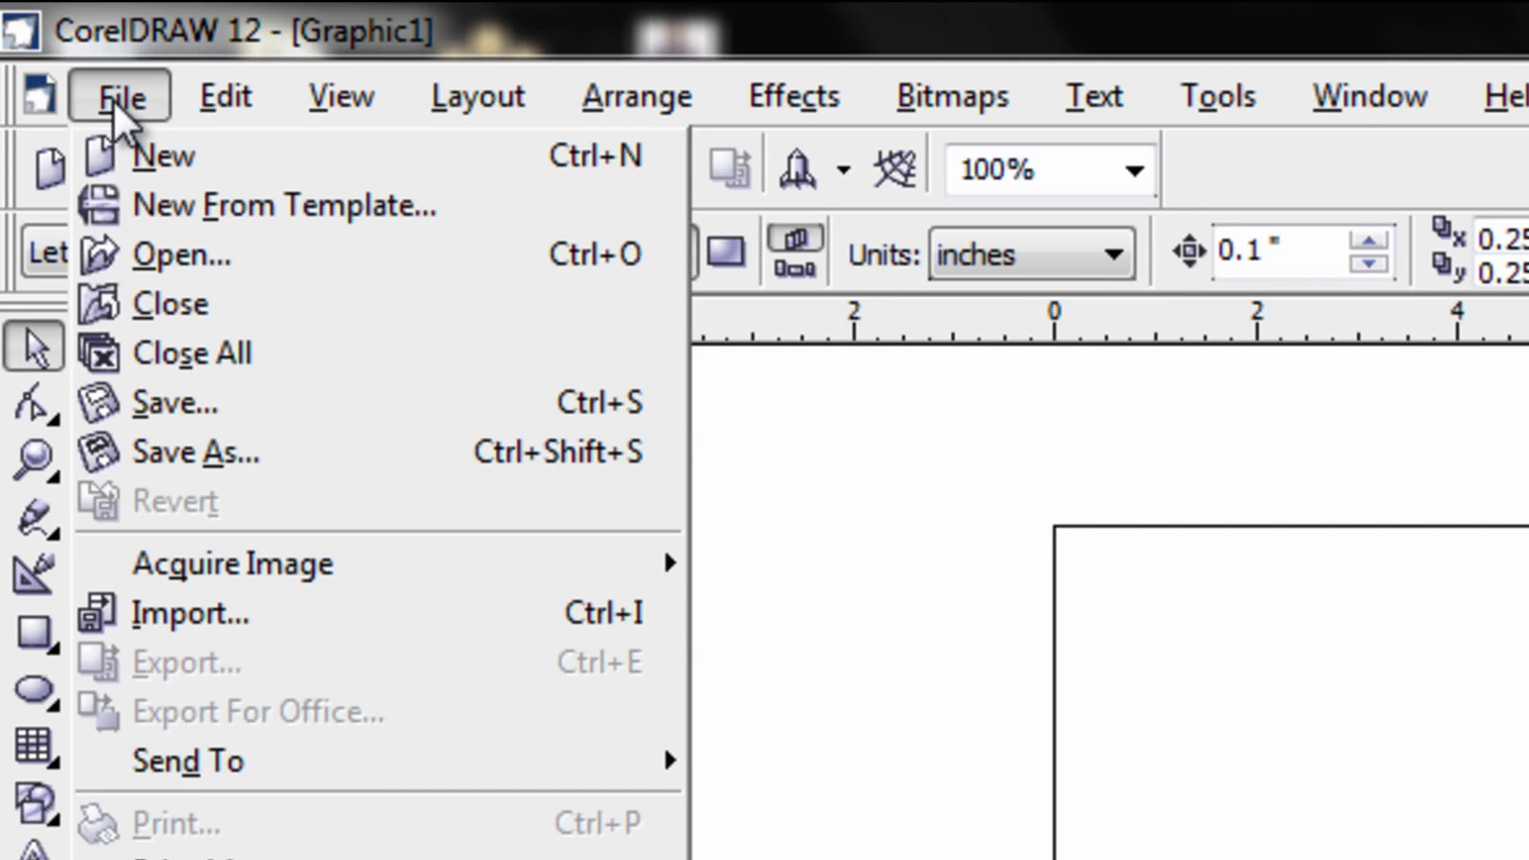
click(210, 610)
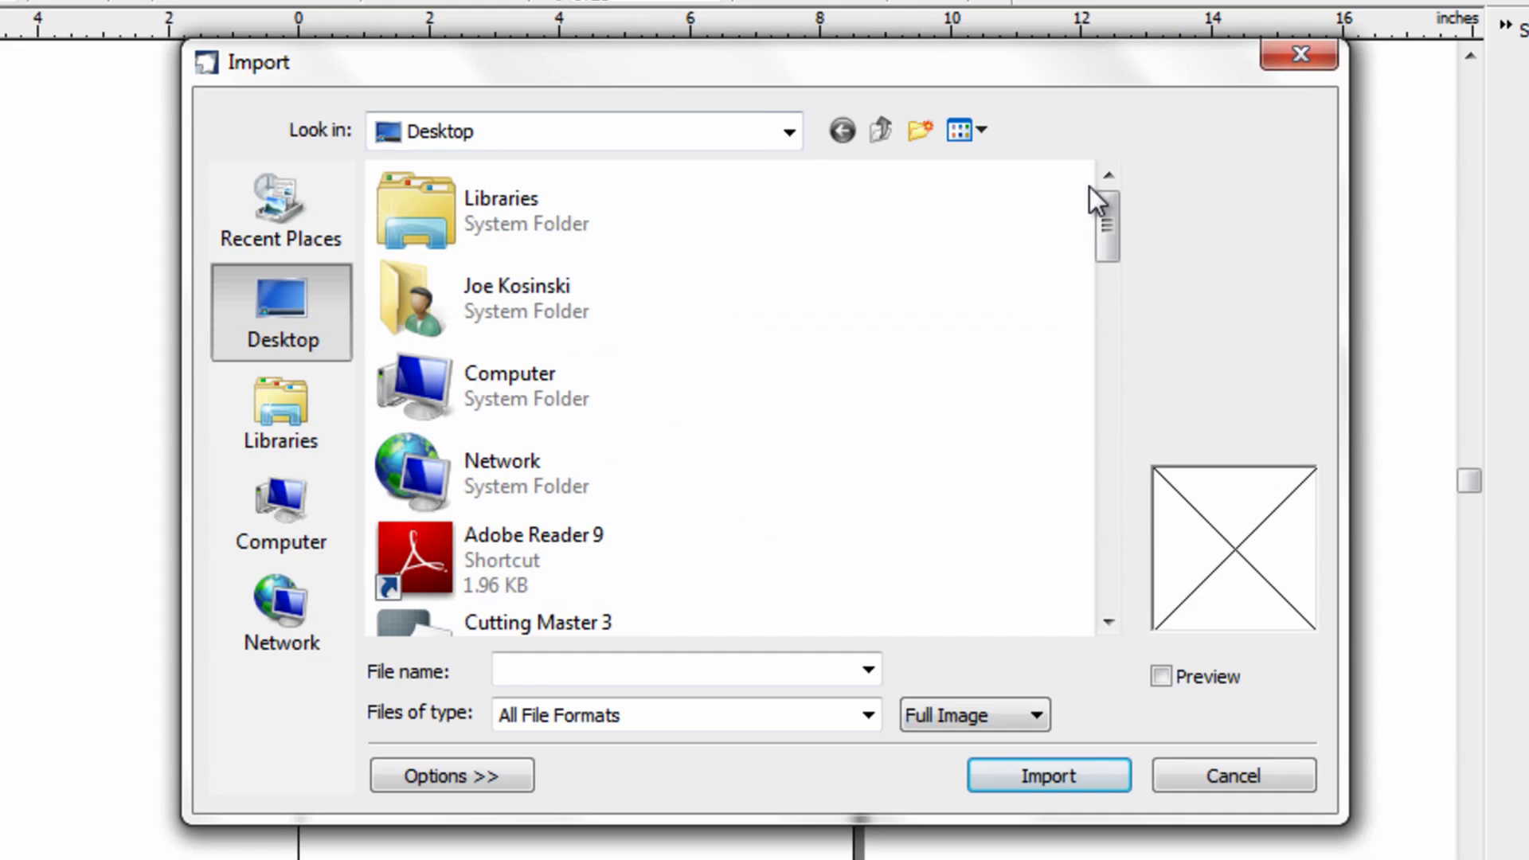
drag(1101, 198, 1091, 453)
click(537, 398)
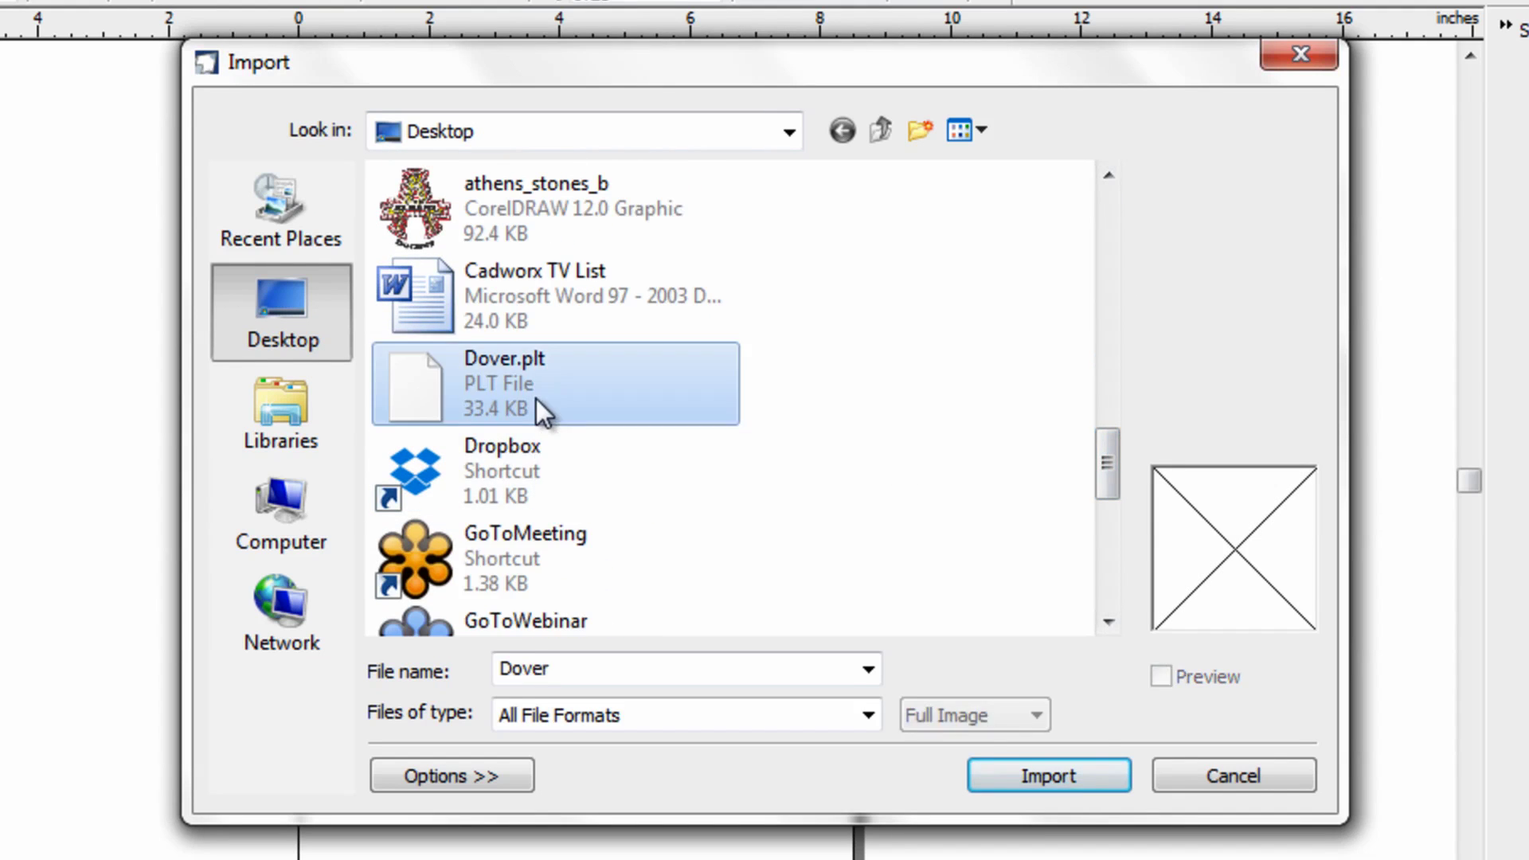
double_click(536, 404)
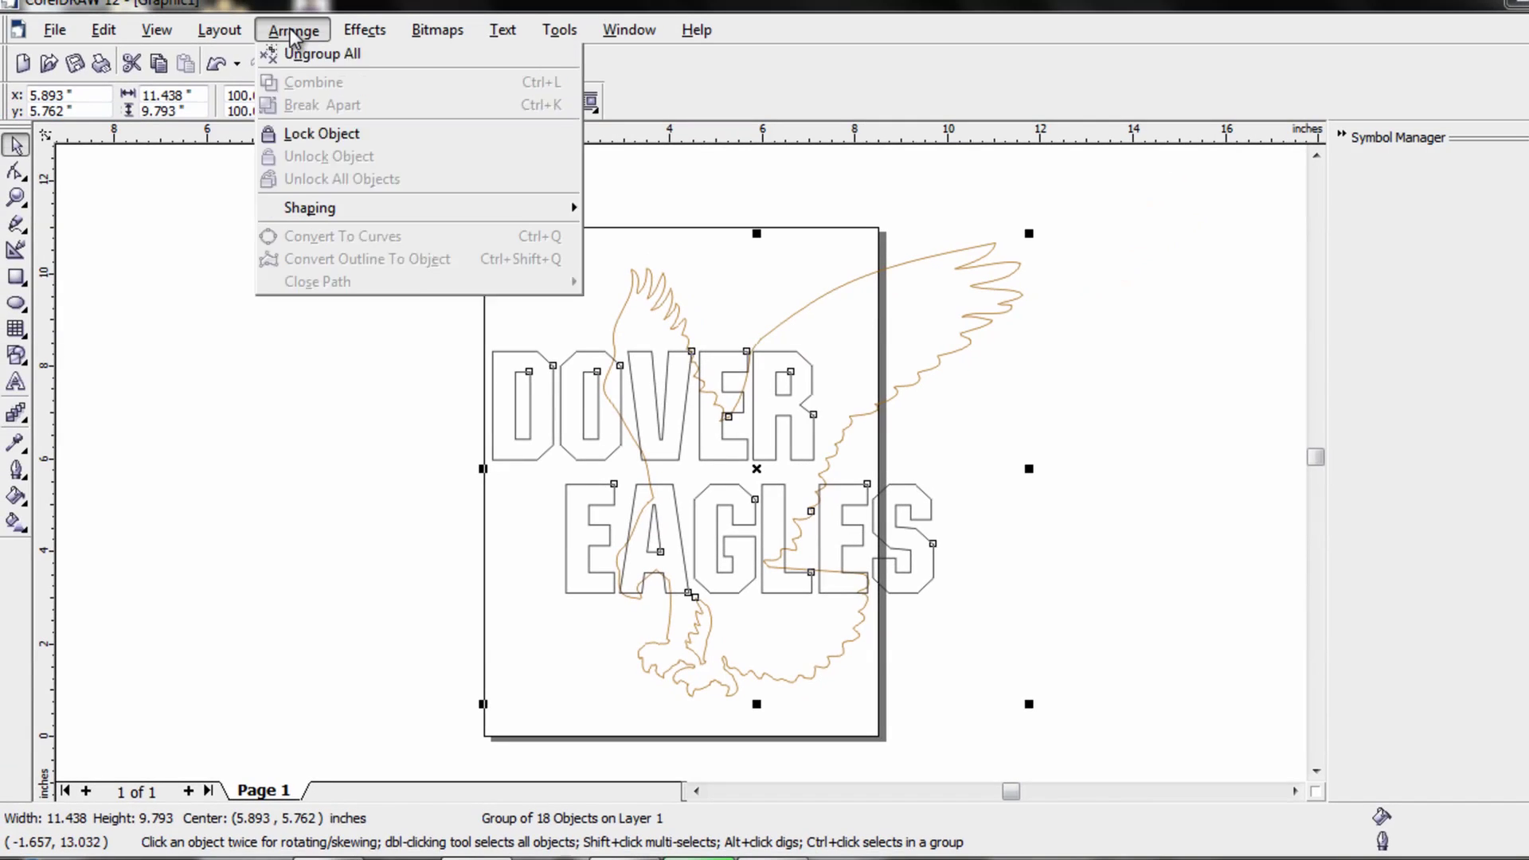
Ungroup the imported design and delete the letter D's outer outline.
click(331, 188)
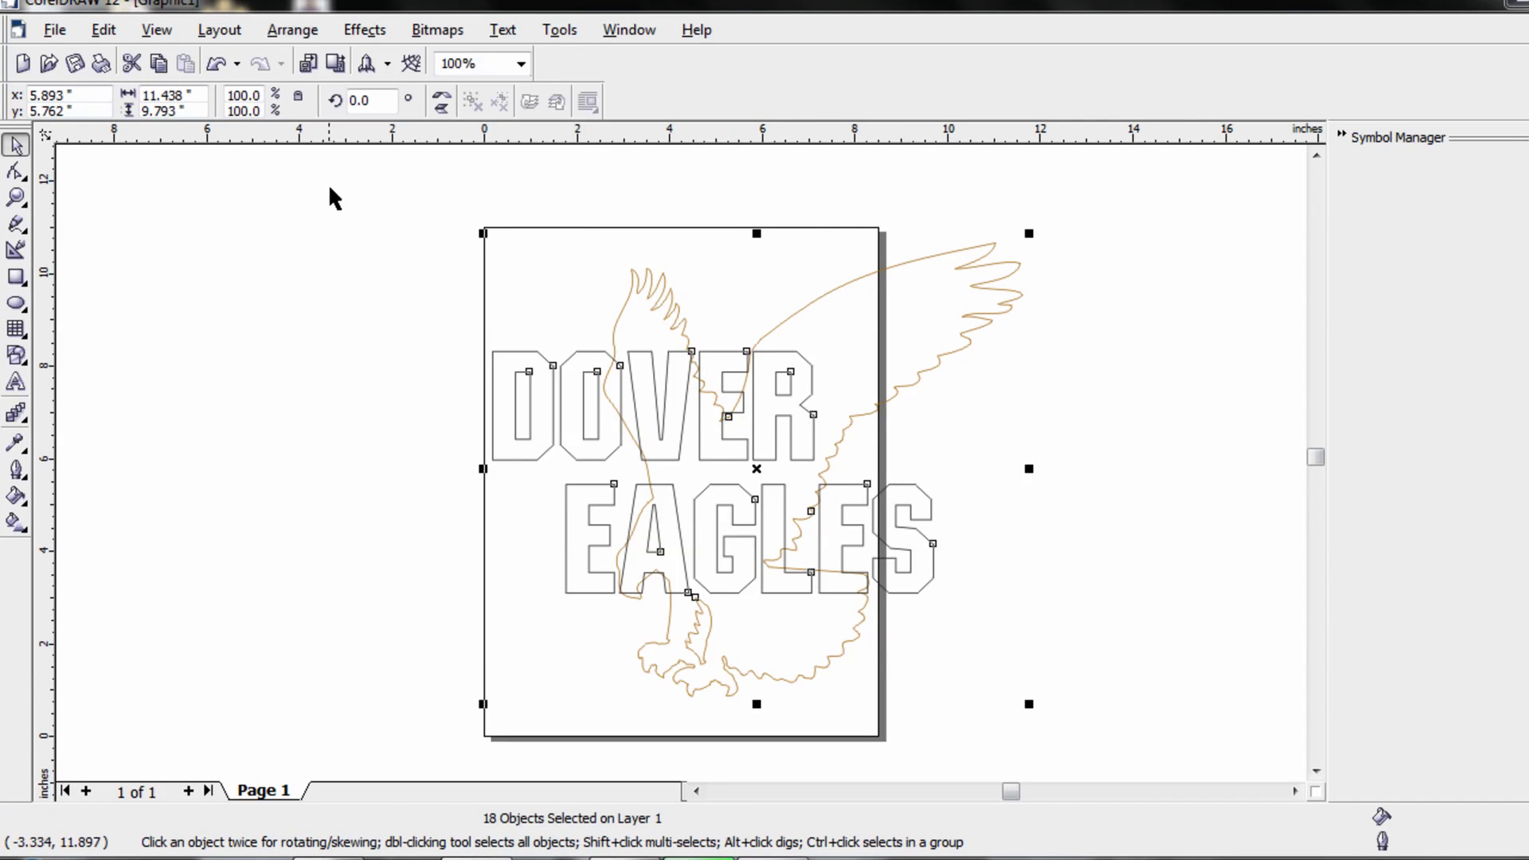
click(336, 395)
click(506, 409)
key(F10)
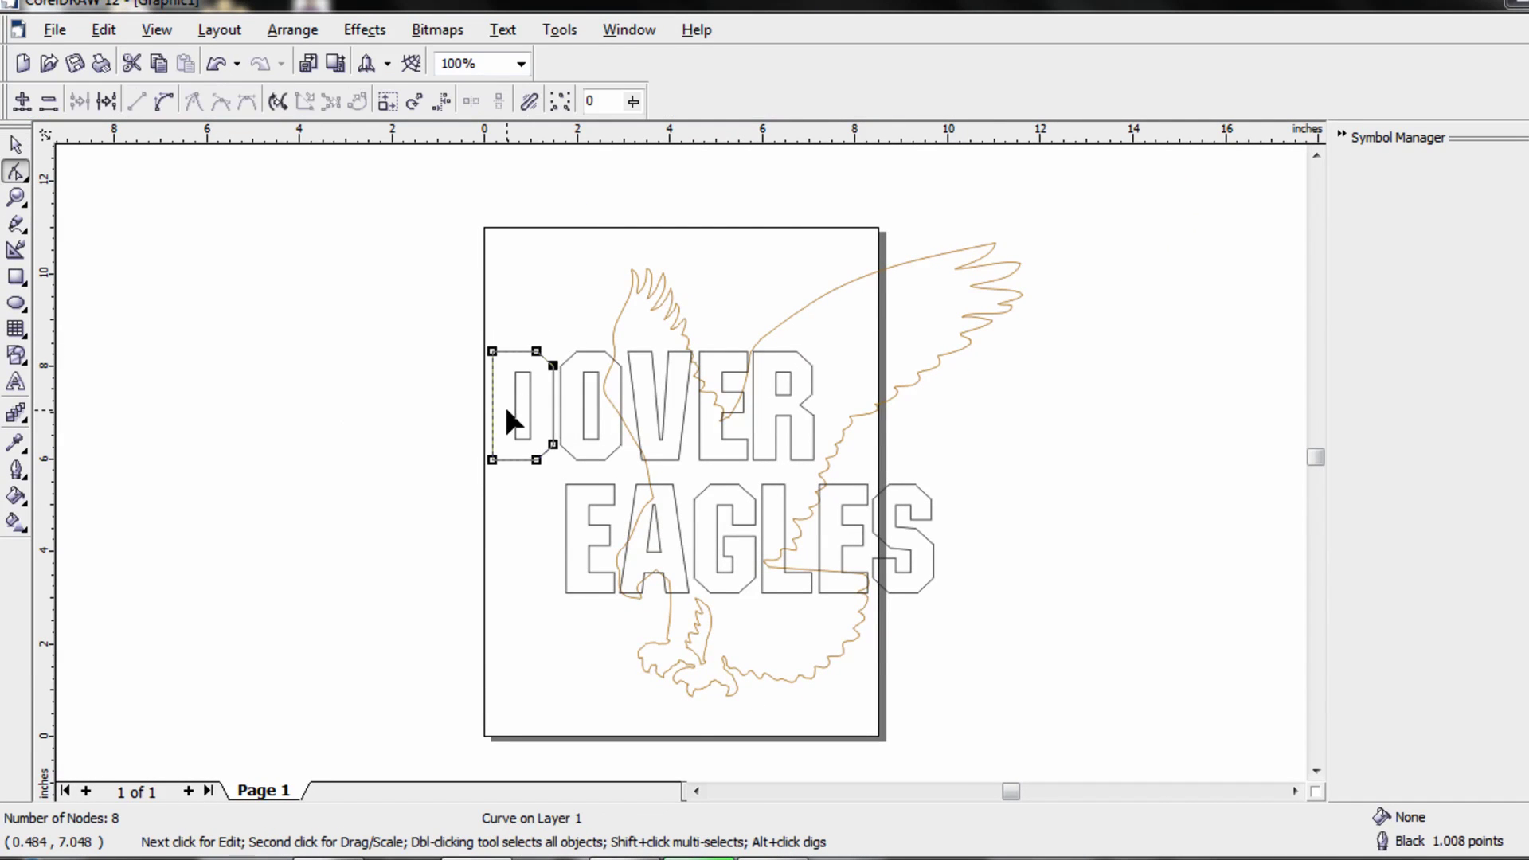
key(ctrl+a)
key(Delete)
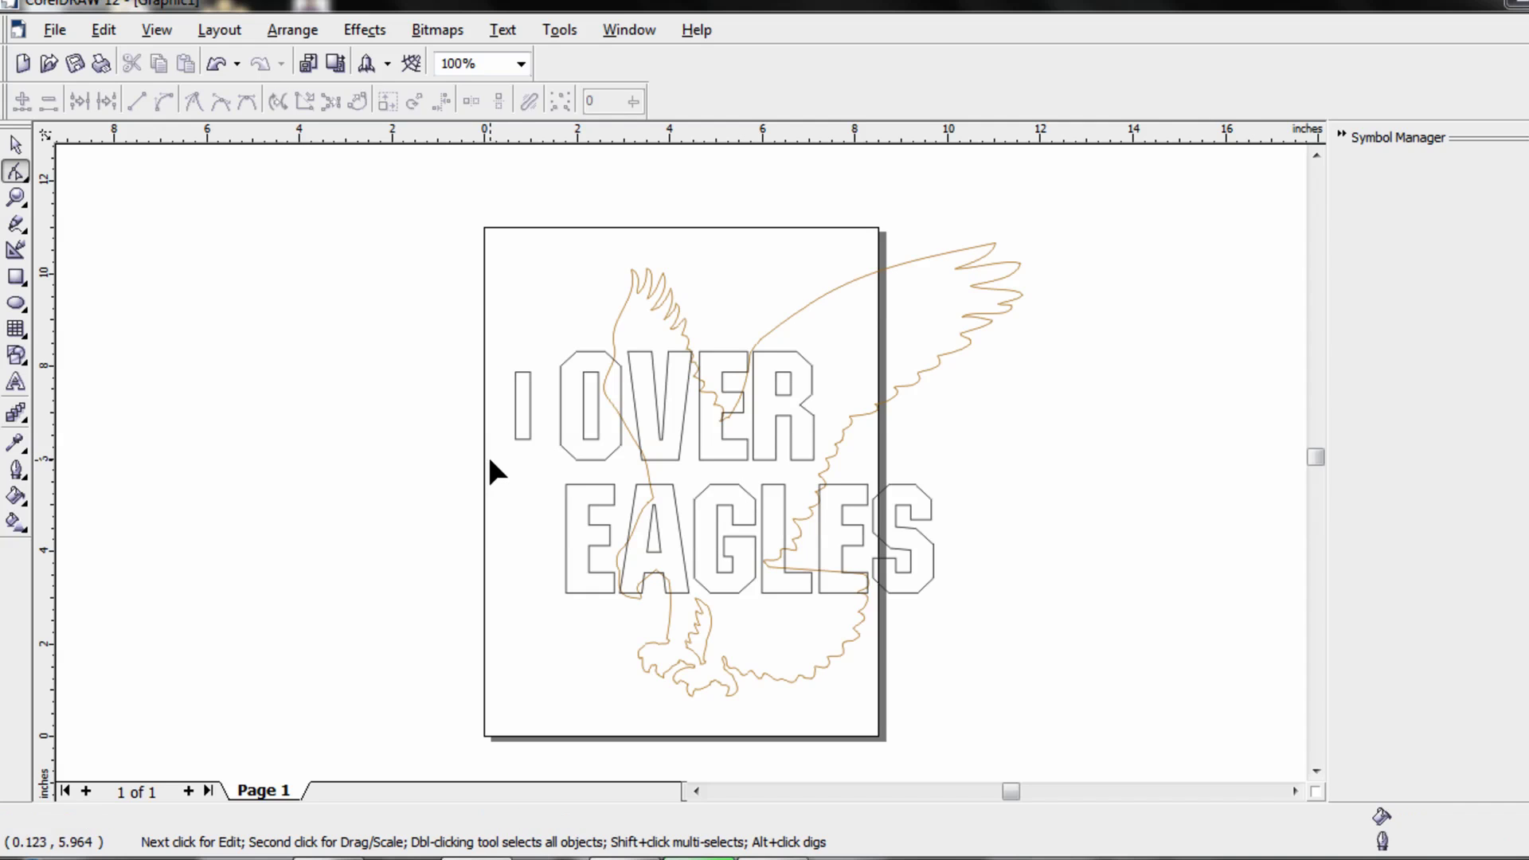
Nudge the D's inner bar right and drag the O's lower-left node upward.
click(516, 427)
drag(515, 427, 530, 426)
click(563, 422)
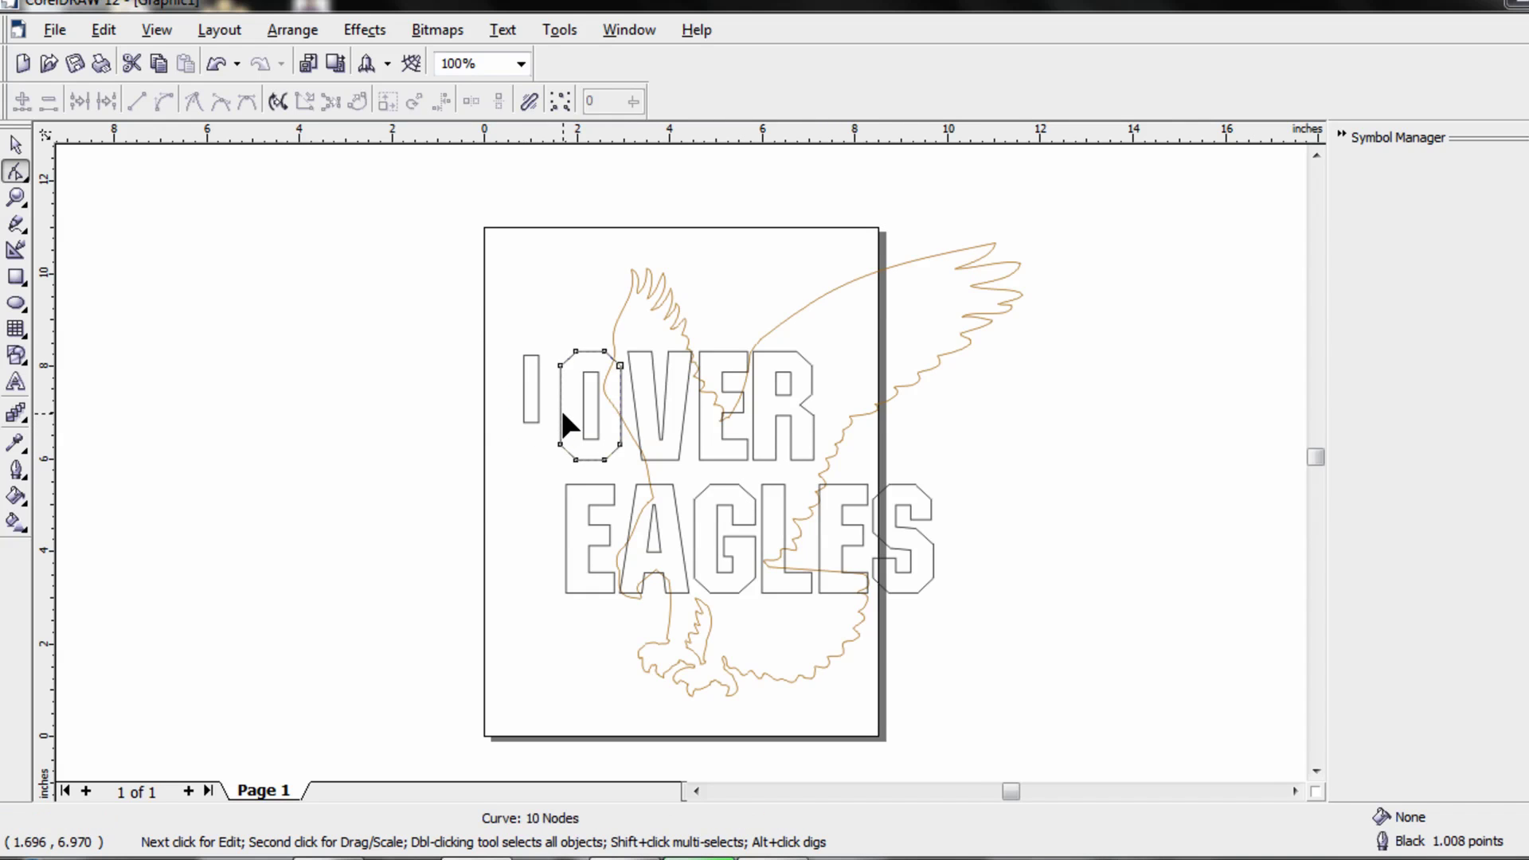
click(562, 443)
drag(566, 438, 563, 414)
click(344, 856)
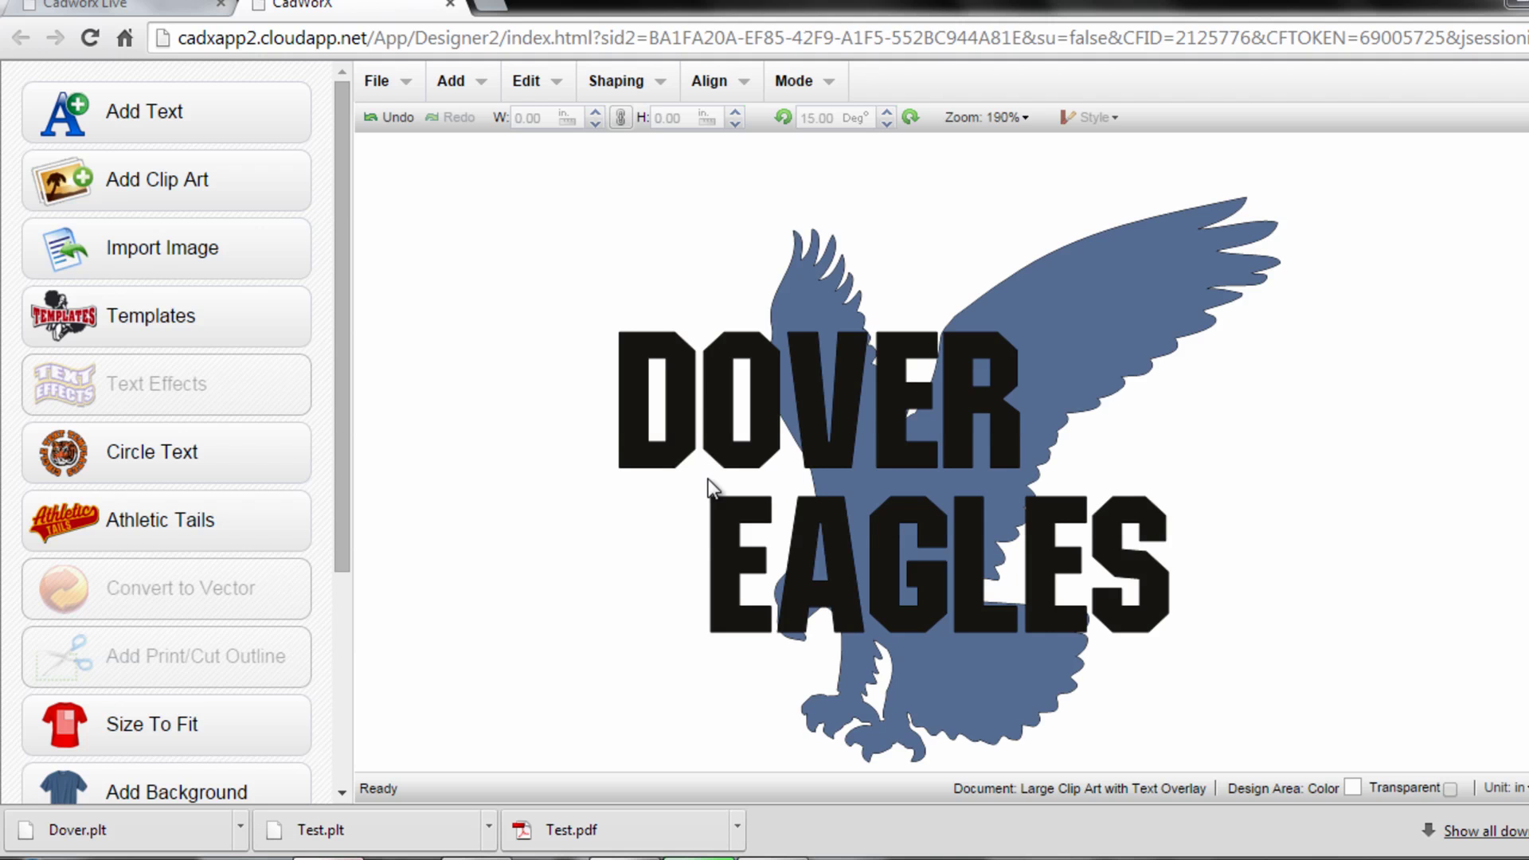